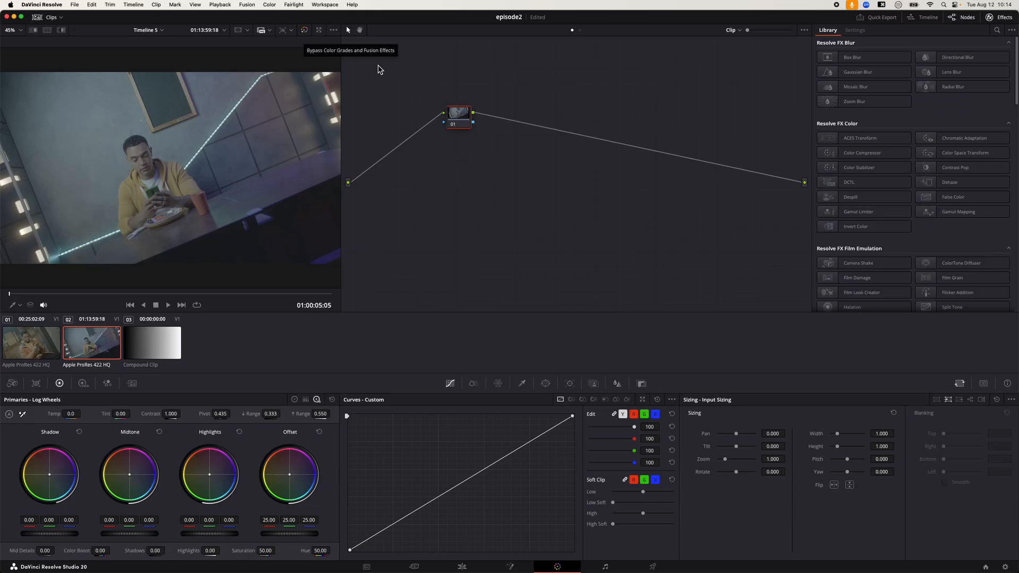
Step: Switch the node graph to timeline level, add a node, and connect it between the source and the output
{"action": "left_click", "coordinate": [574, 182]}
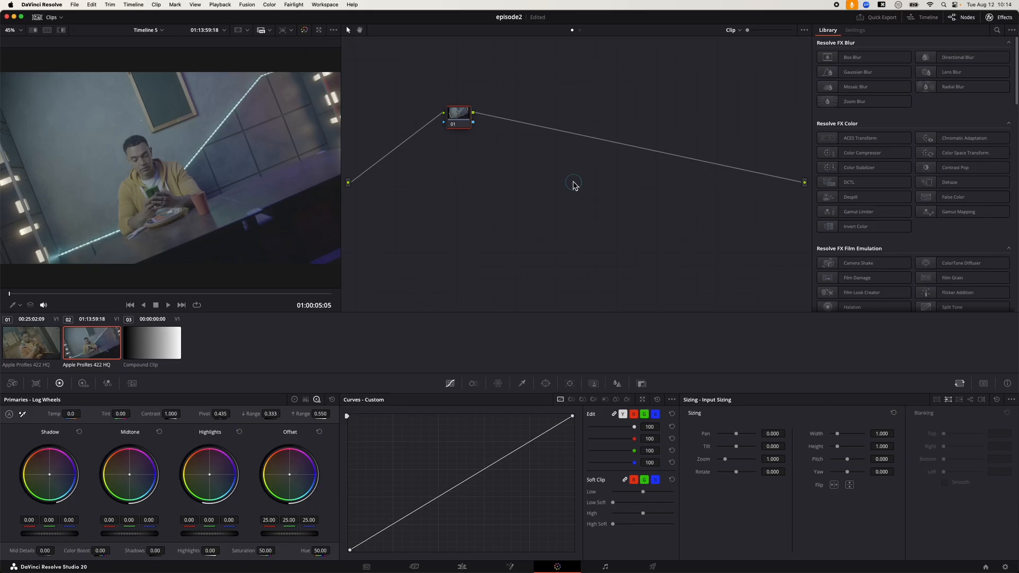
{"action": "left_click", "coordinate": [580, 30]}
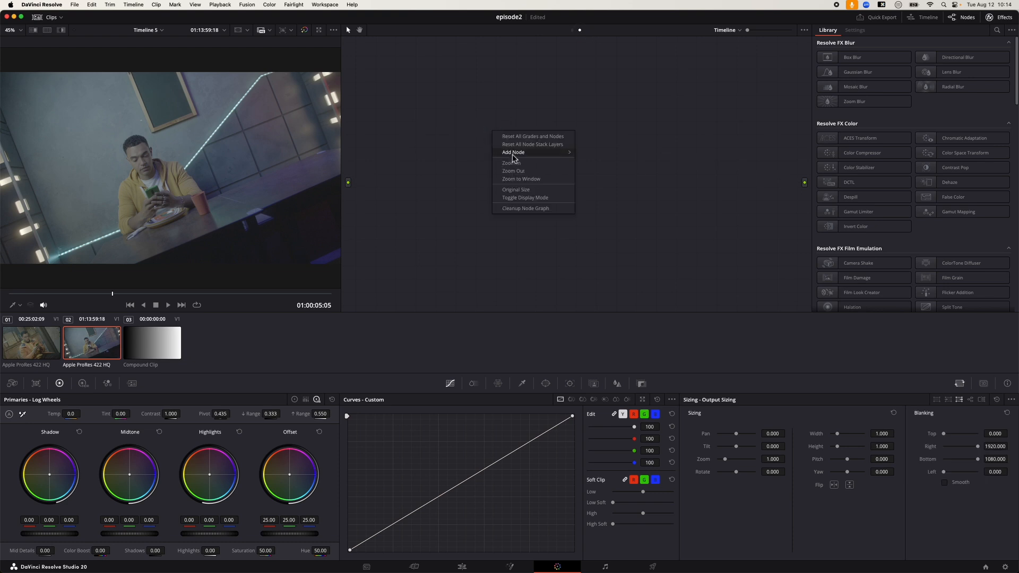
{"action": "left_click", "coordinate": [616, 153]}
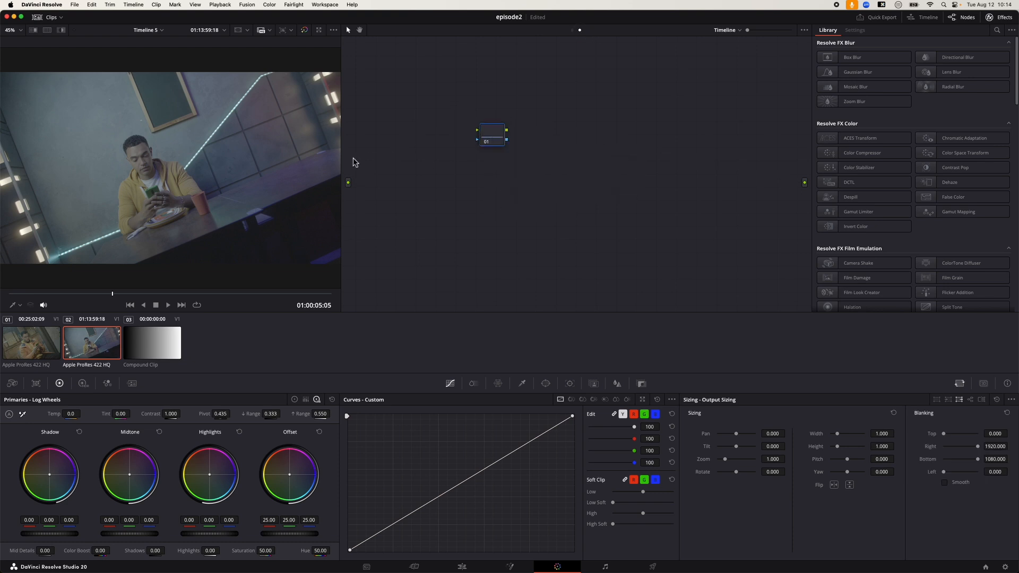
{"action": "left_click_drag", "start_coordinate": [348, 182], "coordinate": [805, 182]}
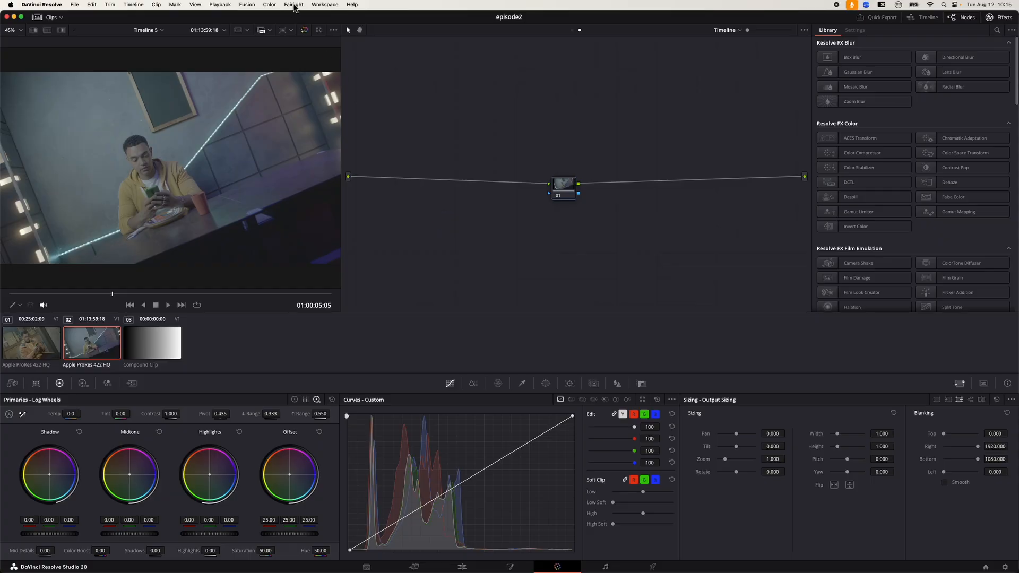
Step: Change the workspace layout to one that includes the scopes, and show the Primaries color wheels
{"action": "left_click", "coordinate": [321, 6]}
{"action": "mouse_move", "coordinate": [333, 77]}
{"action": "left_click", "coordinate": [406, 74]}
{"action": "left_click", "coordinate": [60, 384]}
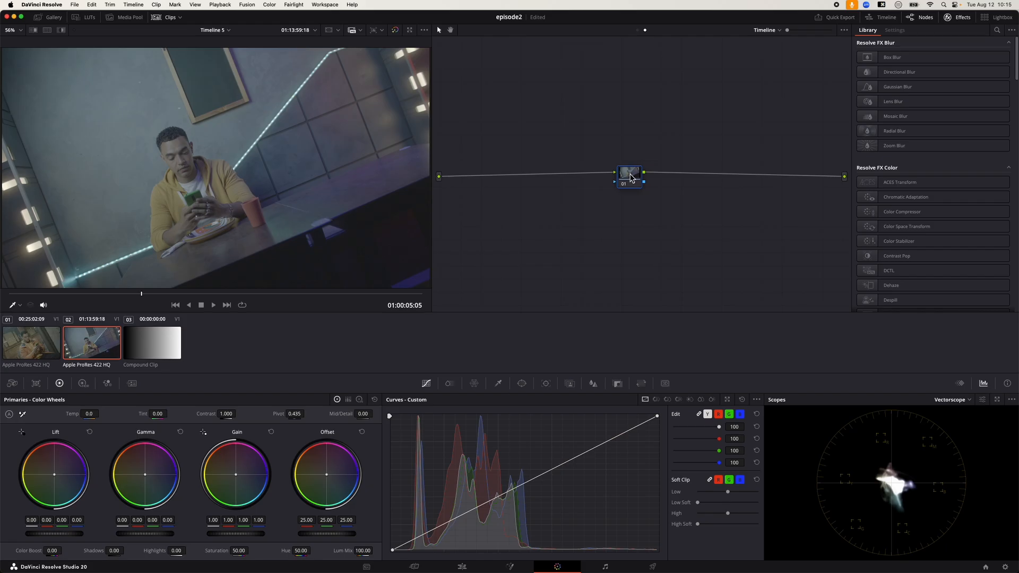
Step: Add a parallel node alongside node 01 and move the parallel mixer between both node outputs
{"action": "right_click", "coordinate": [632, 177]}
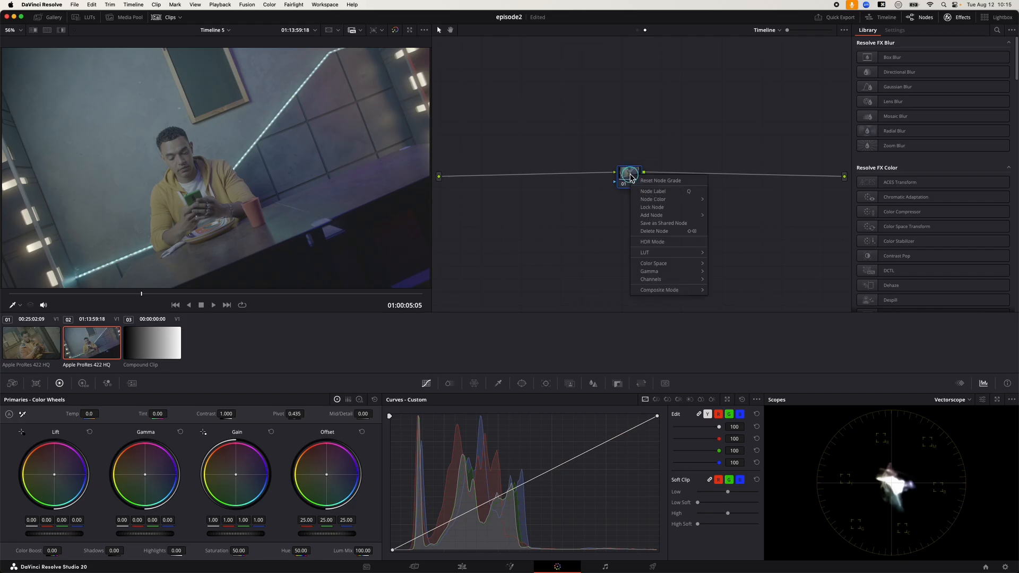
{"action": "mouse_move", "coordinate": [648, 215]}
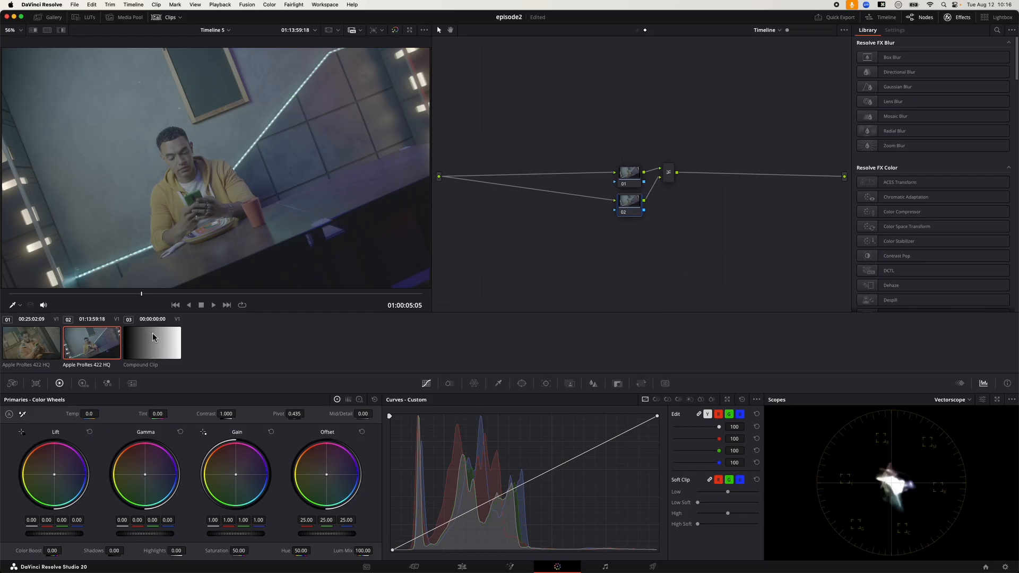
{"action": "left_click_drag", "start_coordinate": [668, 172], "coordinate": [696, 187]}
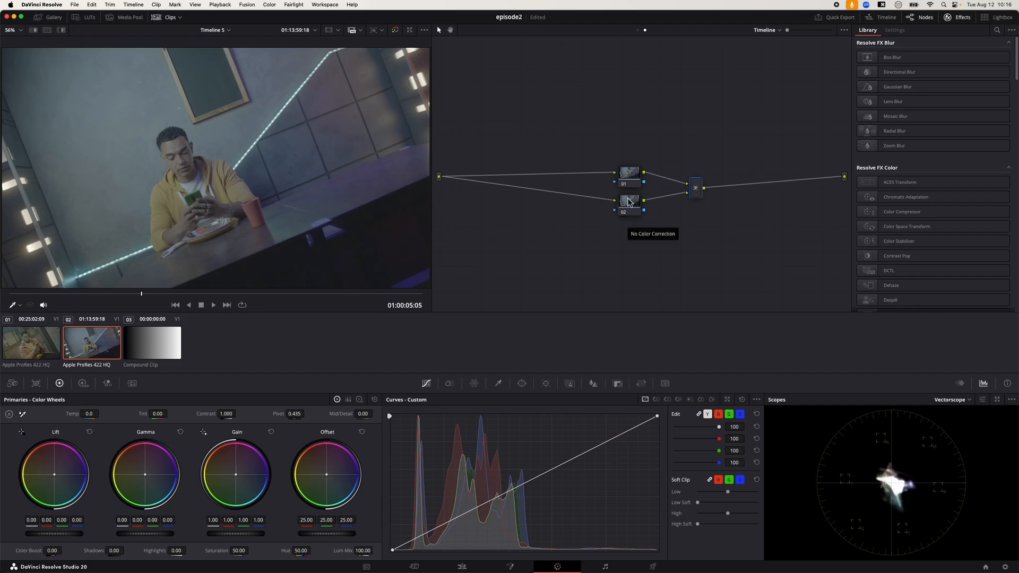
Step: Disable node 02 and apply the ARRI_LogC3-to-Gamma24_Rec709_D65-v1_33 LUT to node 01
{"action": "left_click", "coordinate": [629, 209]}
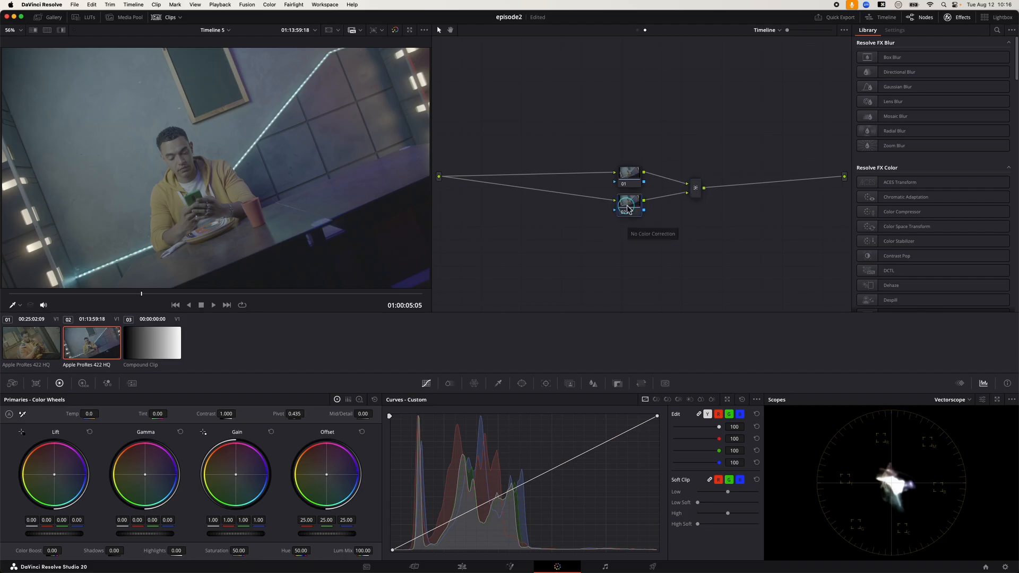
{"action": "left_click", "coordinate": [632, 177]}
{"action": "key", "text": "super+d"}
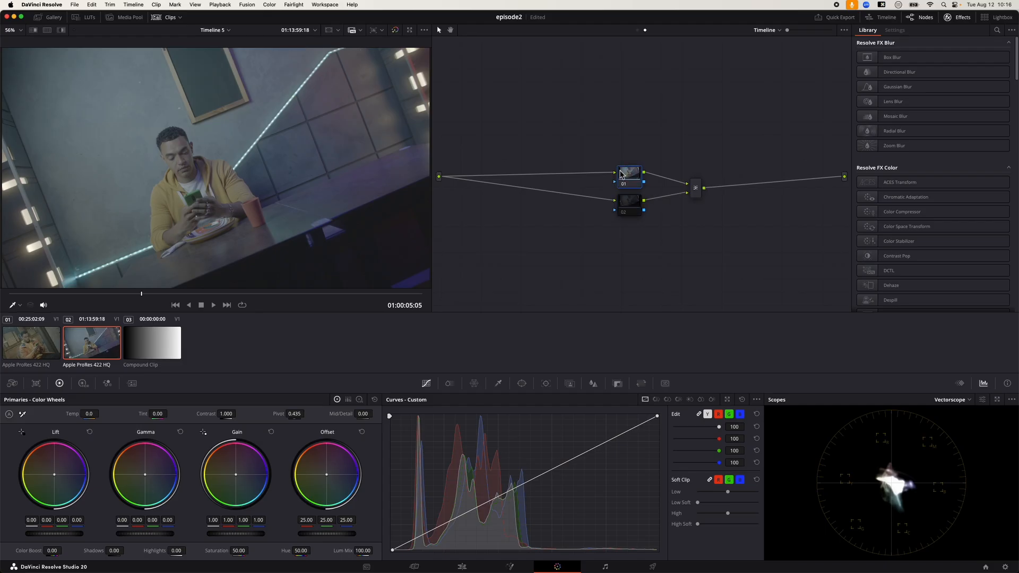
{"action": "left_click", "coordinate": [86, 19]}
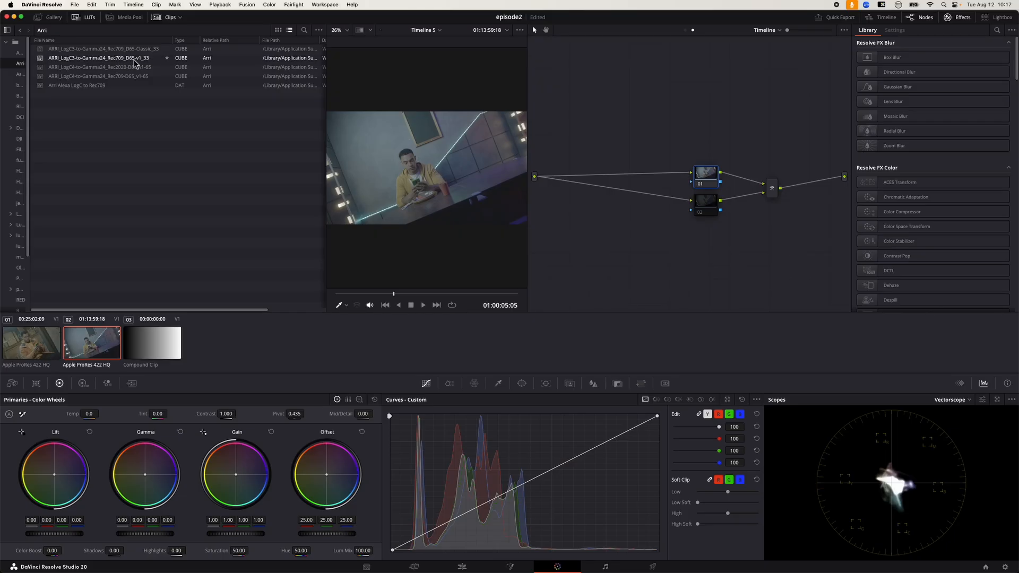
{"action": "left_click_drag", "start_coordinate": [94, 61], "coordinate": [708, 179]}
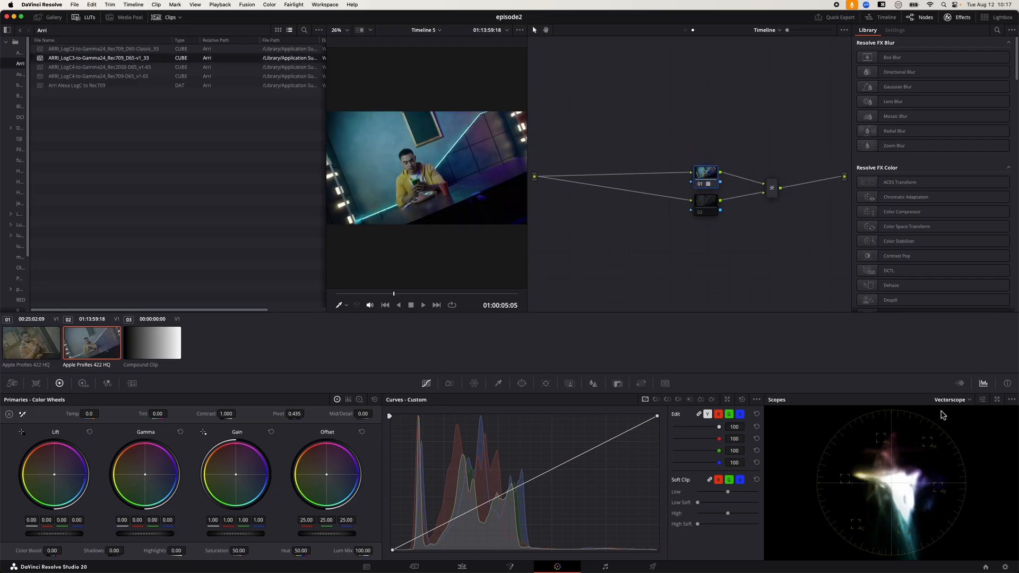
Step: Turn off the vectorscope's 2x zoom and hide the LUT browser
{"action": "left_click", "coordinate": [959, 401]}
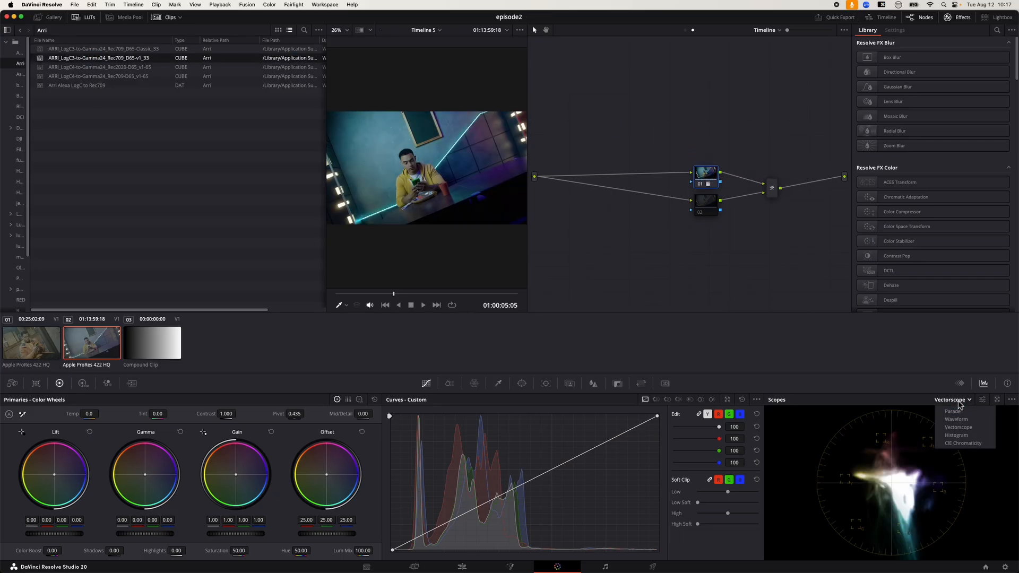
{"action": "left_click", "coordinate": [1012, 403]}
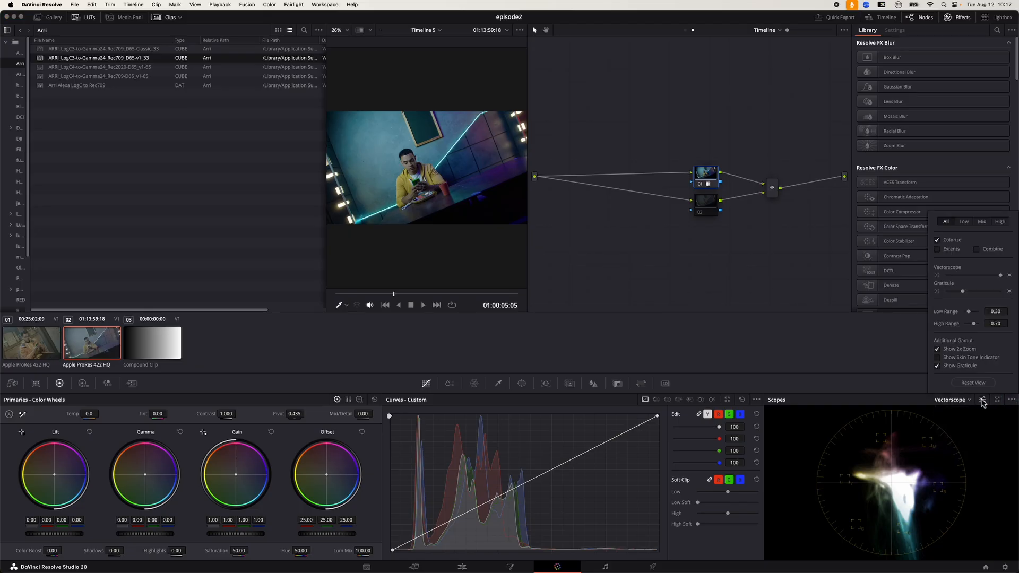
{"action": "left_click", "coordinate": [85, 17]}
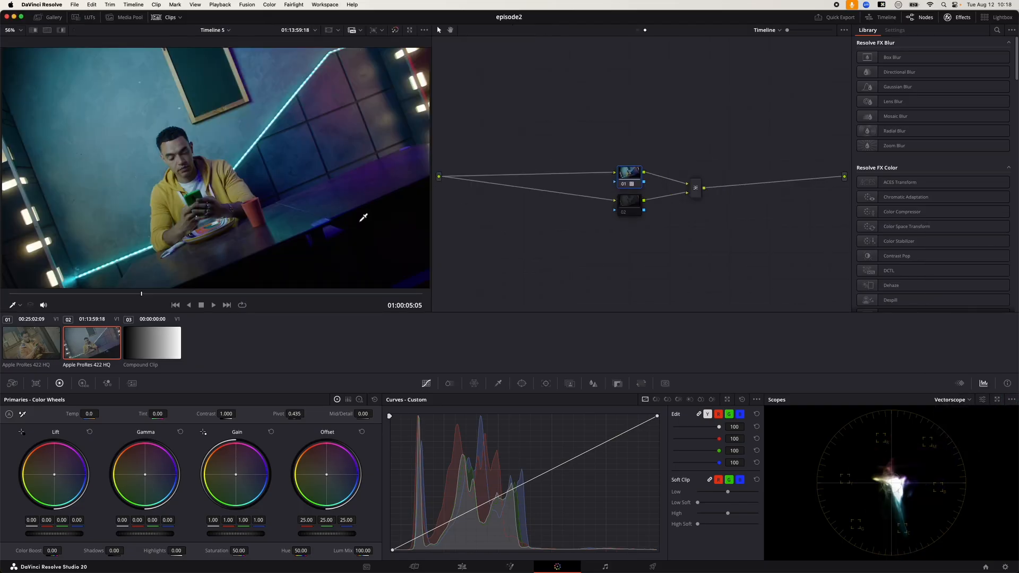
Step: Check the LUT on the first two clips and re-enable node 02
{"action": "left_click", "coordinate": [32, 353]}
{"action": "left_click", "coordinate": [88, 349]}
{"action": "left_click", "coordinate": [623, 213]}
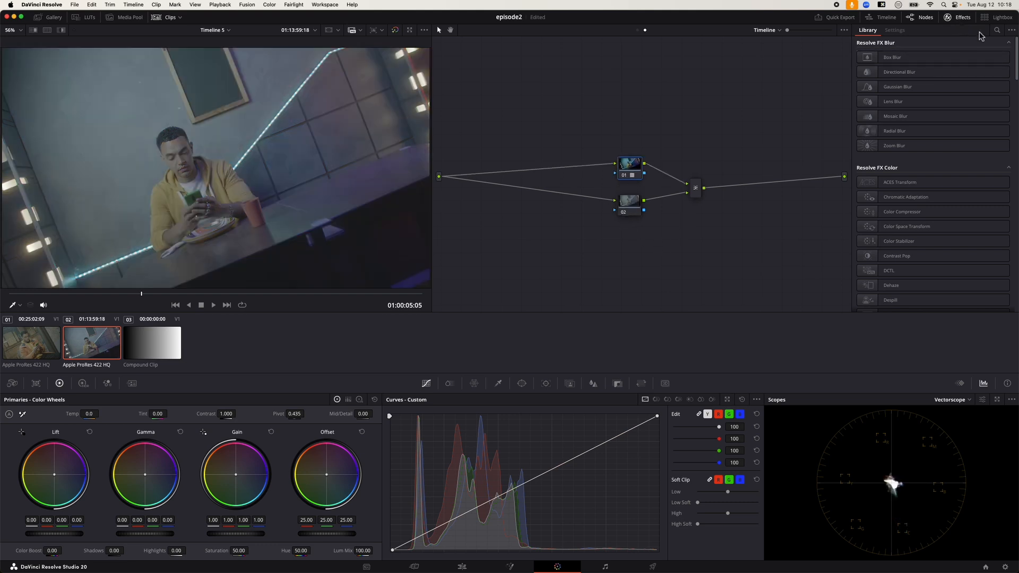
Step: Search the effects library for "col" and apply Color Space Transform to node 02
{"action": "left_click", "coordinate": [997, 30]}
{"action": "type", "text": "col"}
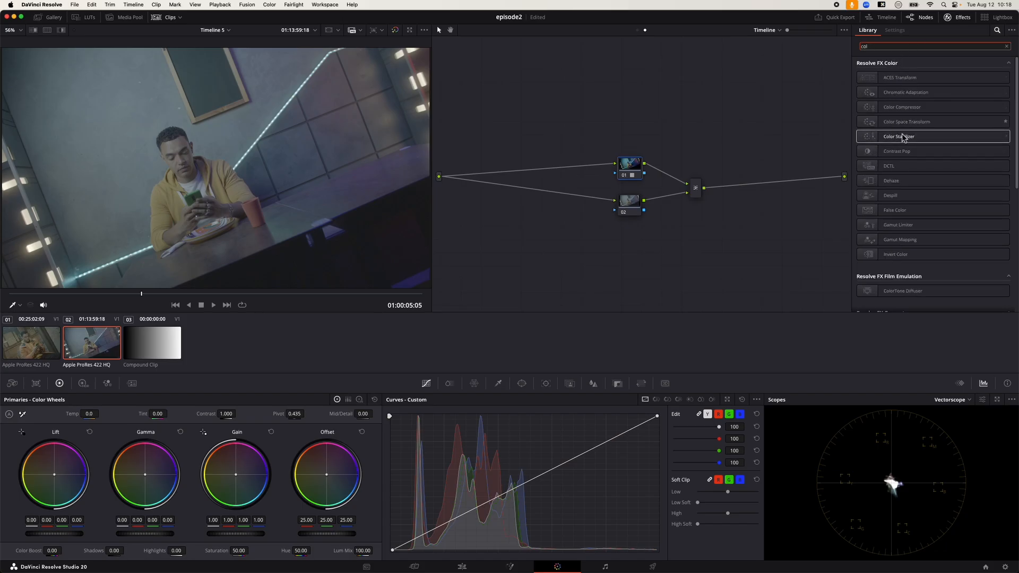
{"action": "left_click_drag", "start_coordinate": [910, 125], "coordinate": [630, 208]}
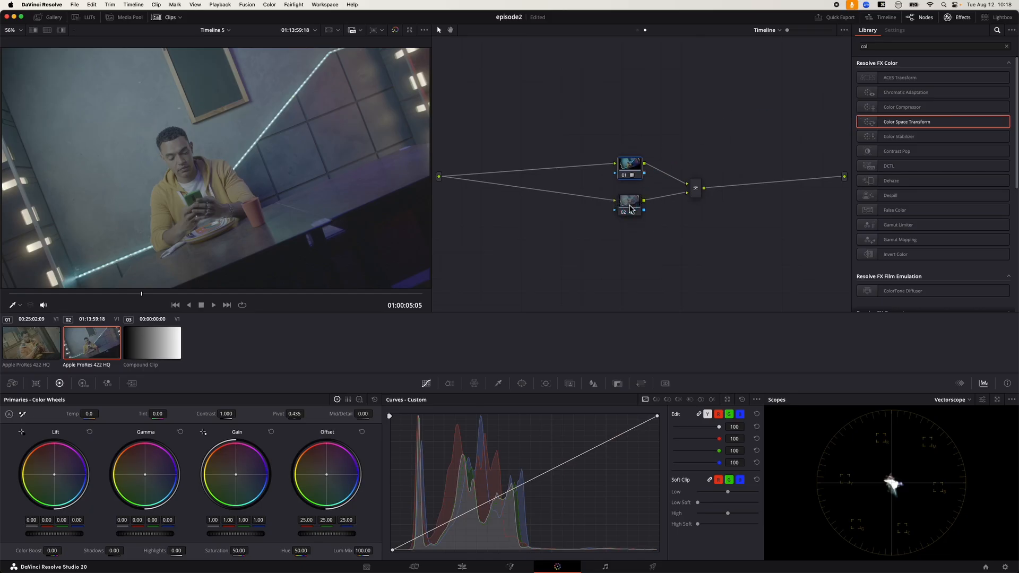
Step: Float the scopes in their own window and compare the grayscale ramp's waveform with node 02 disabled and enabled
{"action": "left_click", "coordinate": [997, 399]}
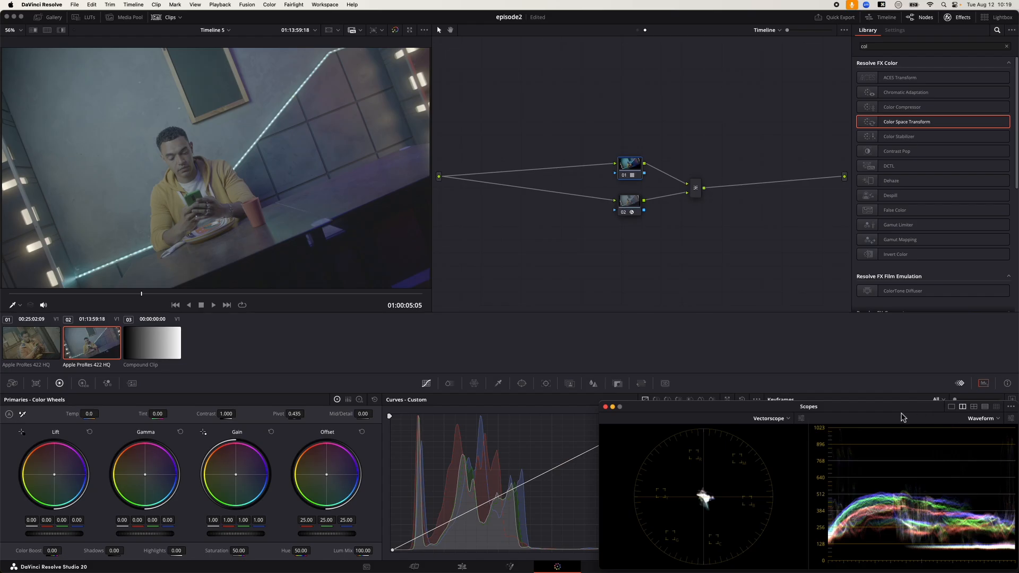
{"action": "left_click", "coordinate": [146, 349]}
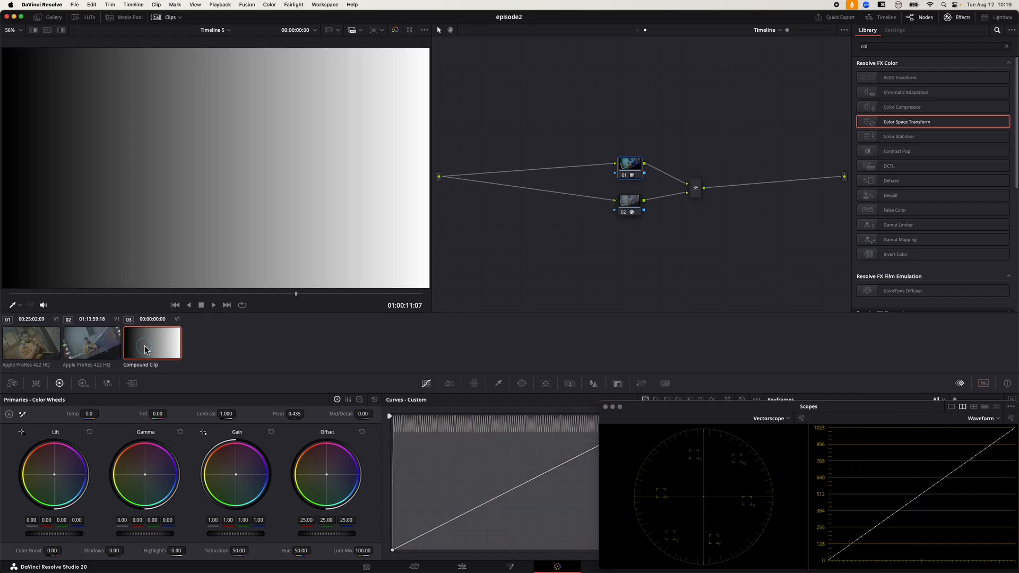
{"action": "left_click", "coordinate": [624, 213]}
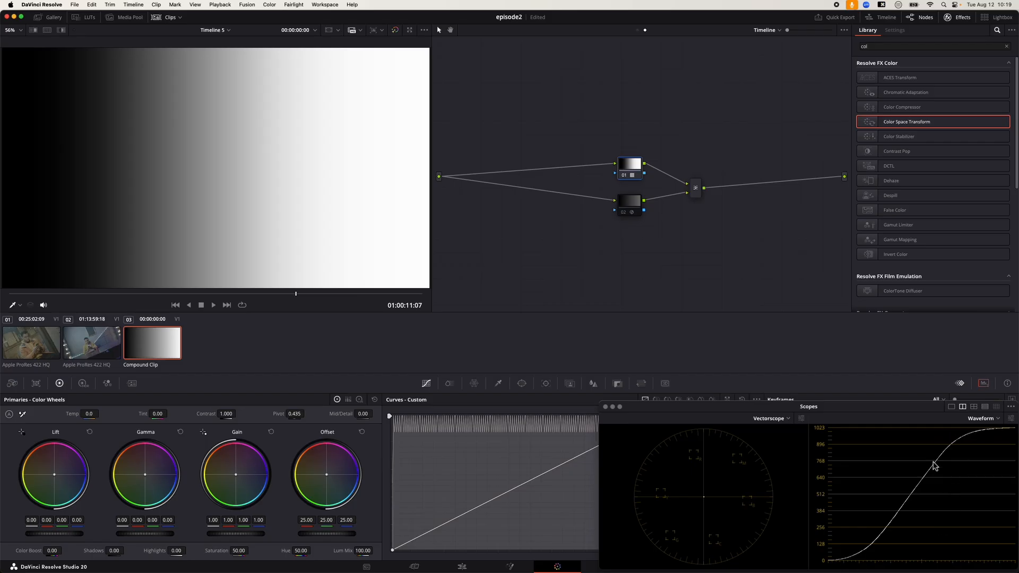
{"action": "left_click", "coordinate": [624, 212]}
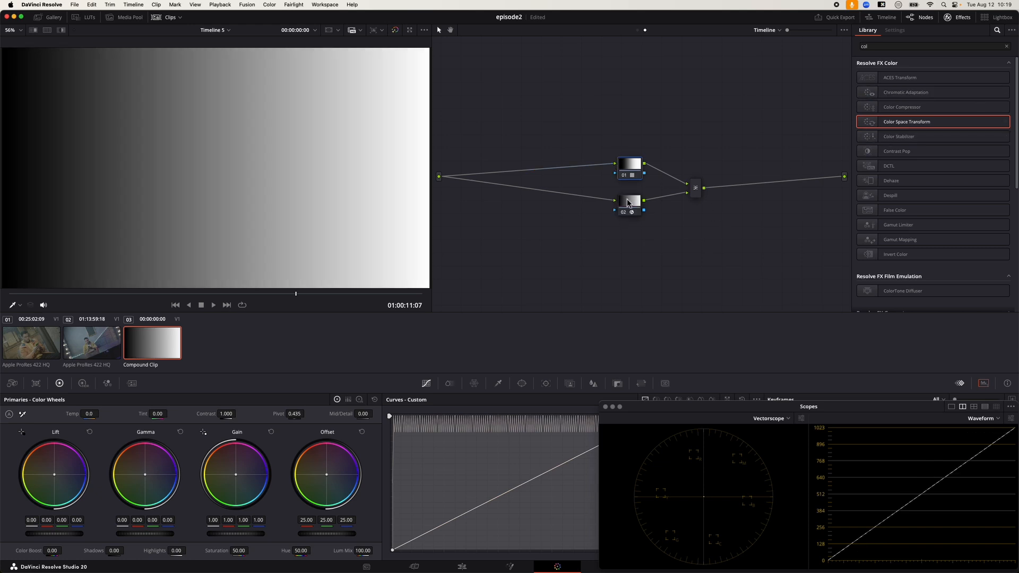
Step: Set node 02's Color Space Transform input to ARRI Wide Gamut 3 color space and ARRI LogC3 gamma
{"action": "left_click", "coordinate": [628, 203]}
{"action": "left_click", "coordinate": [938, 88]}
{"action": "left_click", "coordinate": [933, 125]}
{"action": "left_click", "coordinate": [924, 97]}
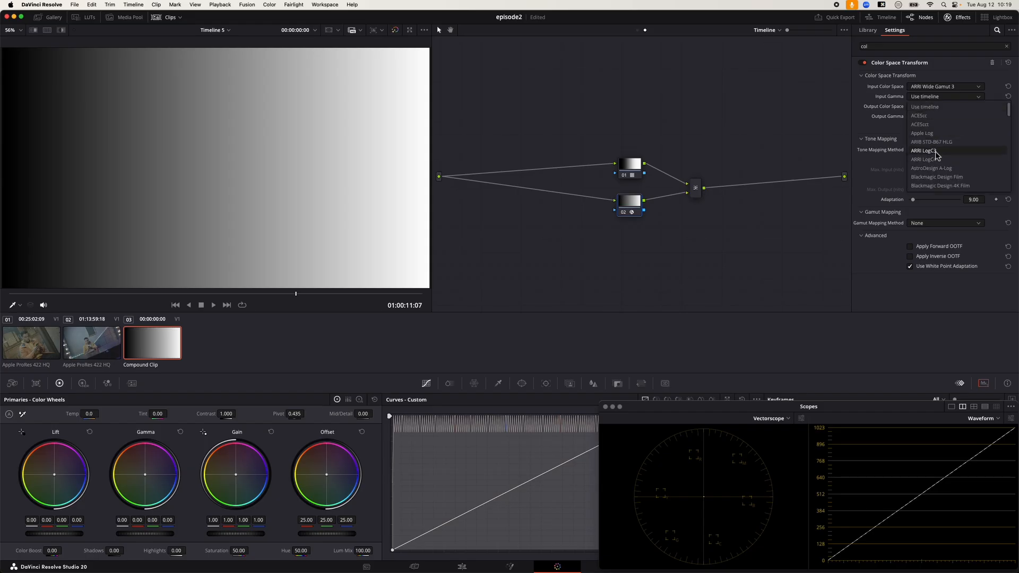
{"action": "left_click", "coordinate": [925, 150]}
Step: Set the Color Space Transform output to Rec.709 color space and Gamma 2.4
{"action": "left_click", "coordinate": [934, 107]}
{"action": "scroll", "coordinate": [929, 148], "scroll_direction": "down", "scroll_amount": 5}
{"action": "scroll", "coordinate": [928, 147], "scroll_direction": "down", "scroll_amount": 4}
{"action": "left_click", "coordinate": [927, 143]}
{"action": "left_click", "coordinate": [934, 117]}
{"action": "scroll", "coordinate": [945, 169], "scroll_direction": "down", "scroll_amount": 4}
{"action": "scroll", "coordinate": [945, 169], "scroll_direction": "down", "scroll_amount": 3}
{"action": "left_click", "coordinate": [924, 188]}
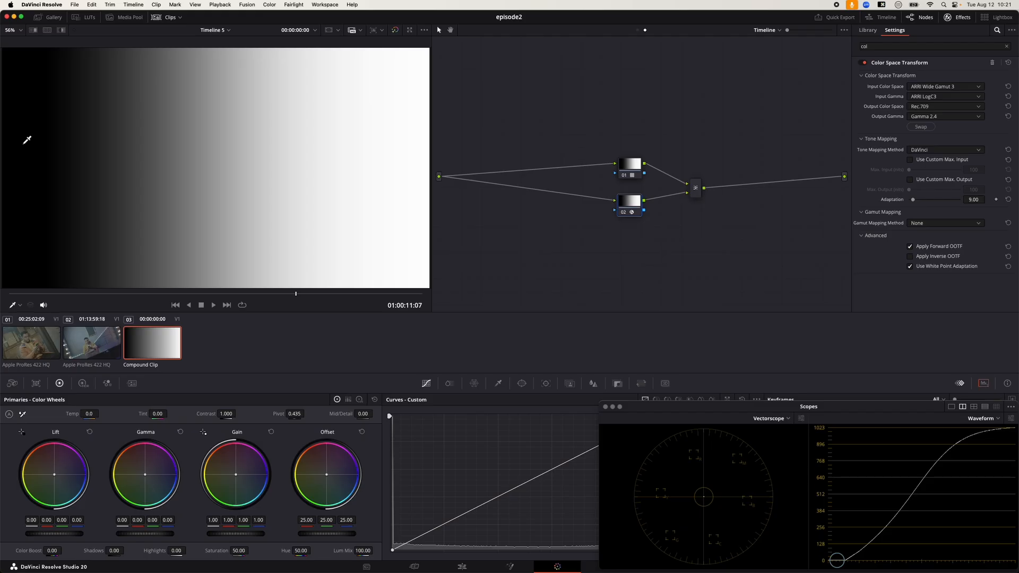
Step: Remove node 02 with the Color Space Transform from the timeline graph and switch the graph to clip level
{"action": "left_click", "coordinate": [623, 213]}
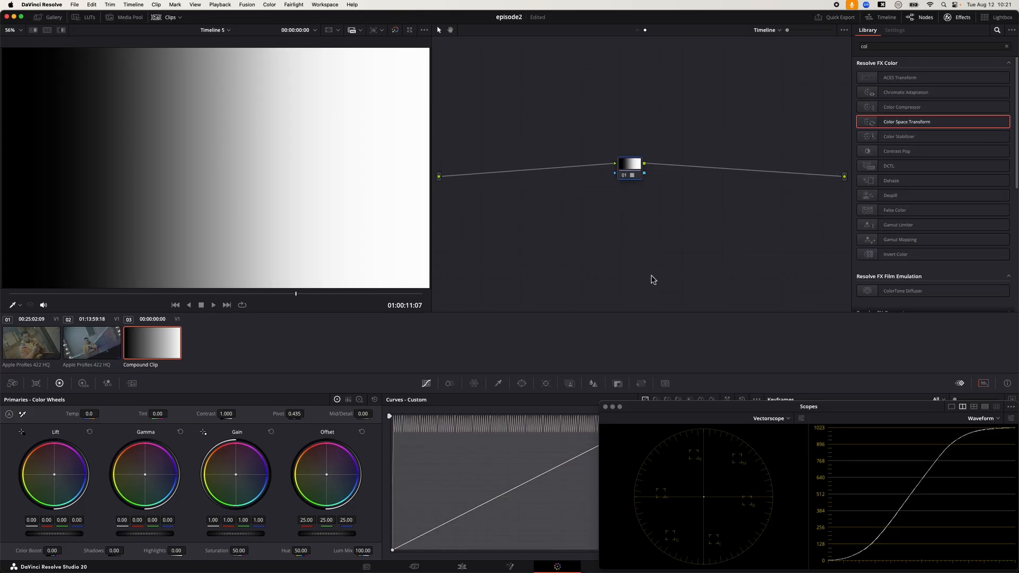
{"action": "left_click", "coordinate": [638, 31]}
Step: Compare the image and scopes of the first two clips by switching between them
{"action": "left_click", "coordinate": [29, 345]}
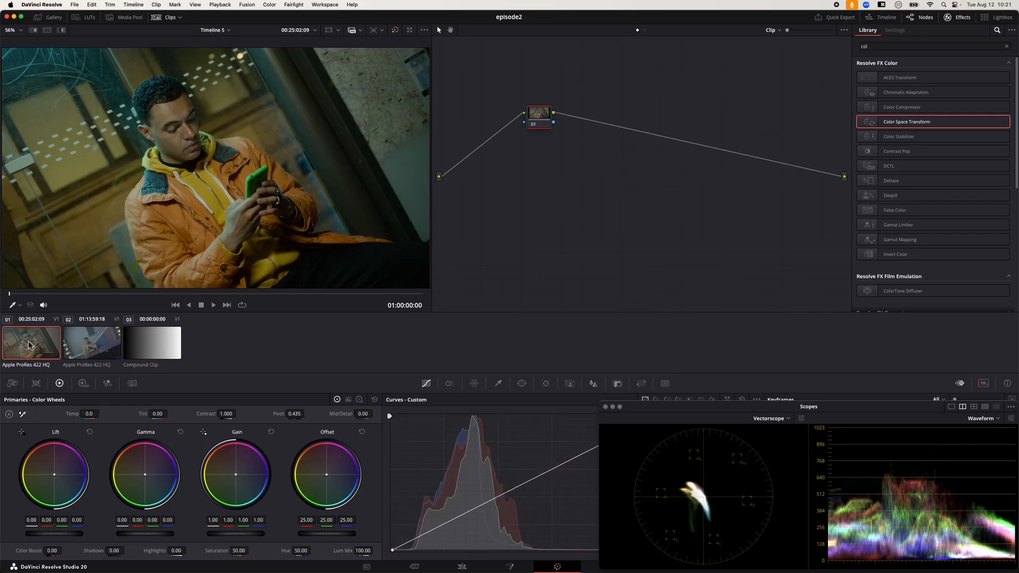
{"action": "left_click", "coordinate": [79, 344]}
{"action": "left_click", "coordinate": [25, 345]}
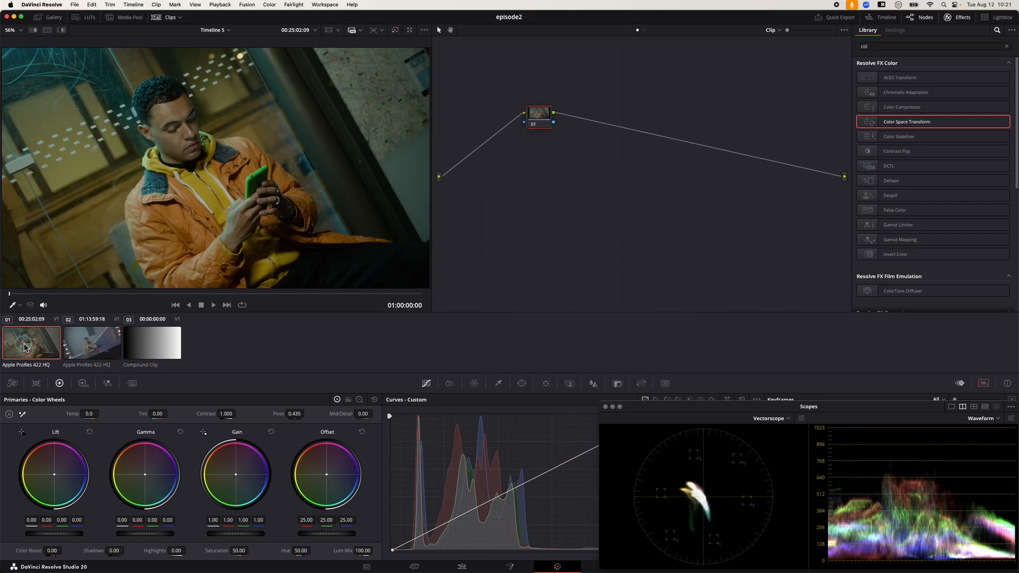
{"action": "left_click", "coordinate": [92, 345]}
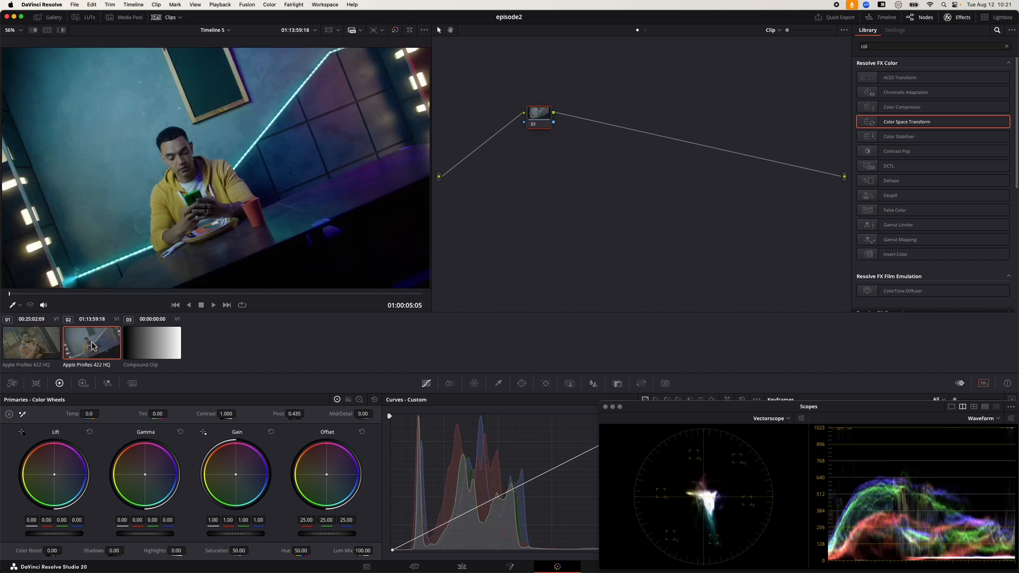
{"action": "left_click", "coordinate": [29, 342]}
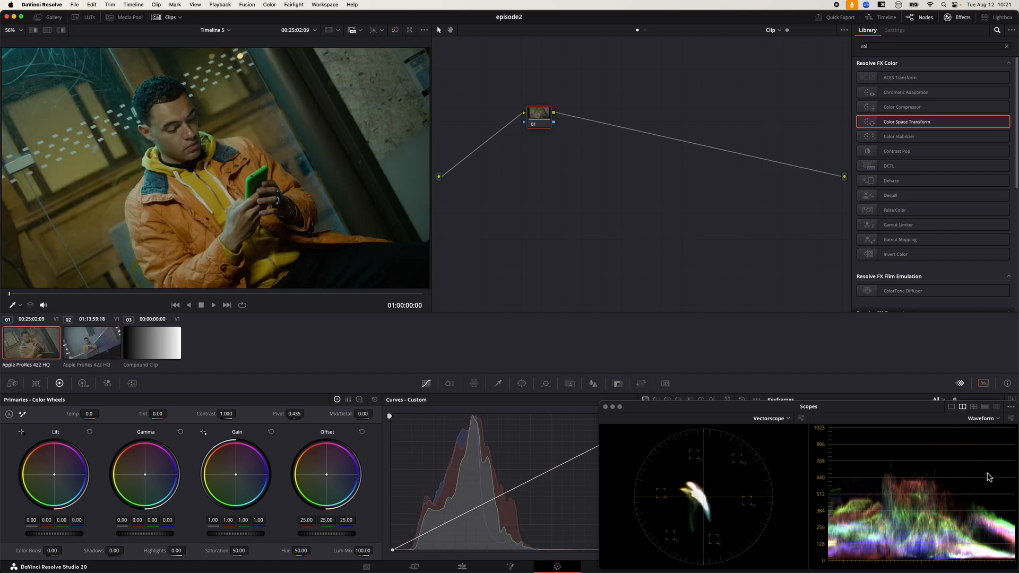
{"action": "left_click", "coordinate": [104, 336]}
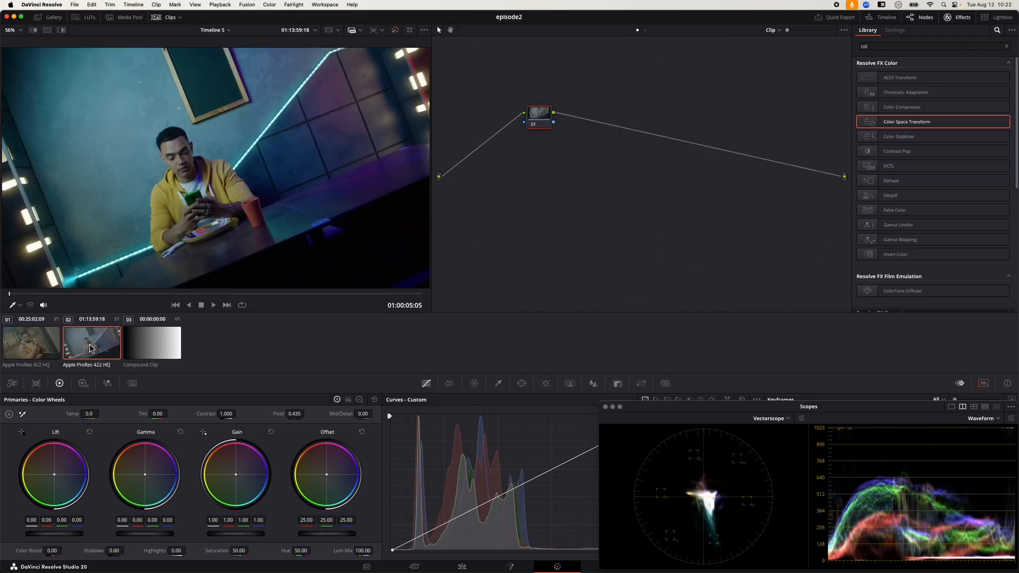
{"action": "left_click", "coordinate": [35, 345]}
Step: Center the second clip's node and show the first two clips in a Selected Clips split screen at 01:00:07:14
{"action": "left_click_drag", "start_coordinate": [542, 116], "coordinate": [637, 182]}
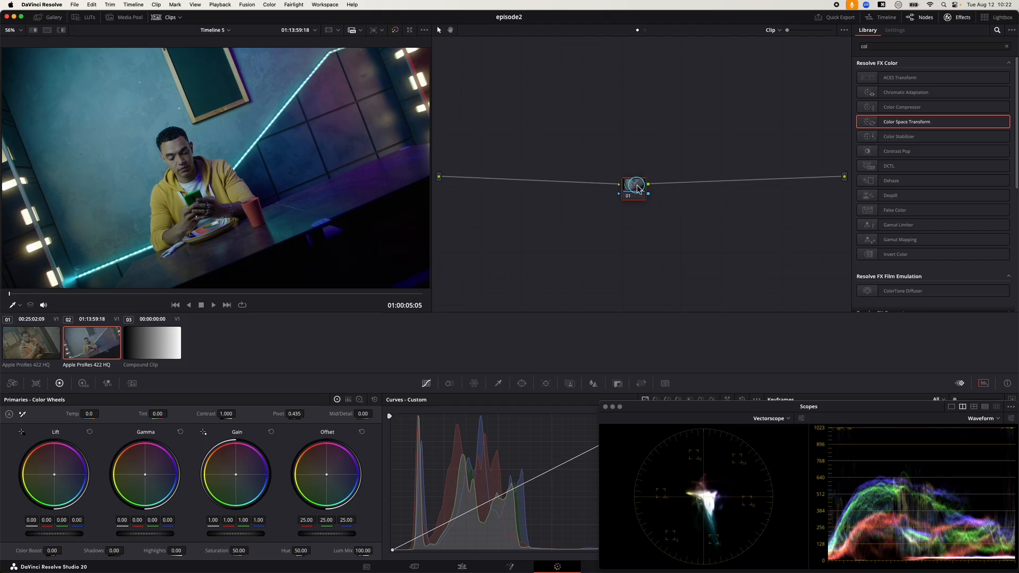
{"action": "left_click", "coordinate": [46, 30]}
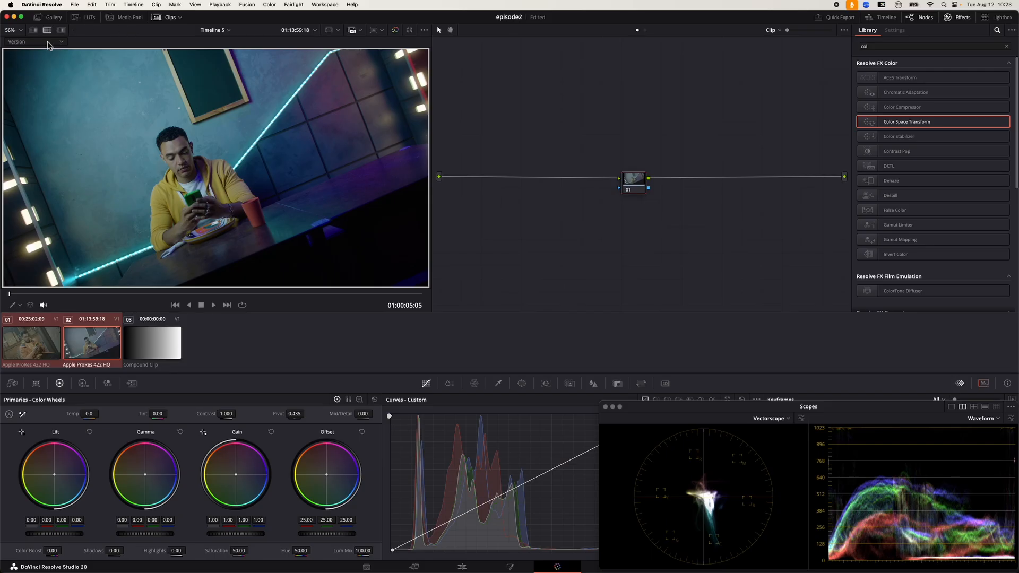
{"action": "left_click", "coordinate": [48, 43]}
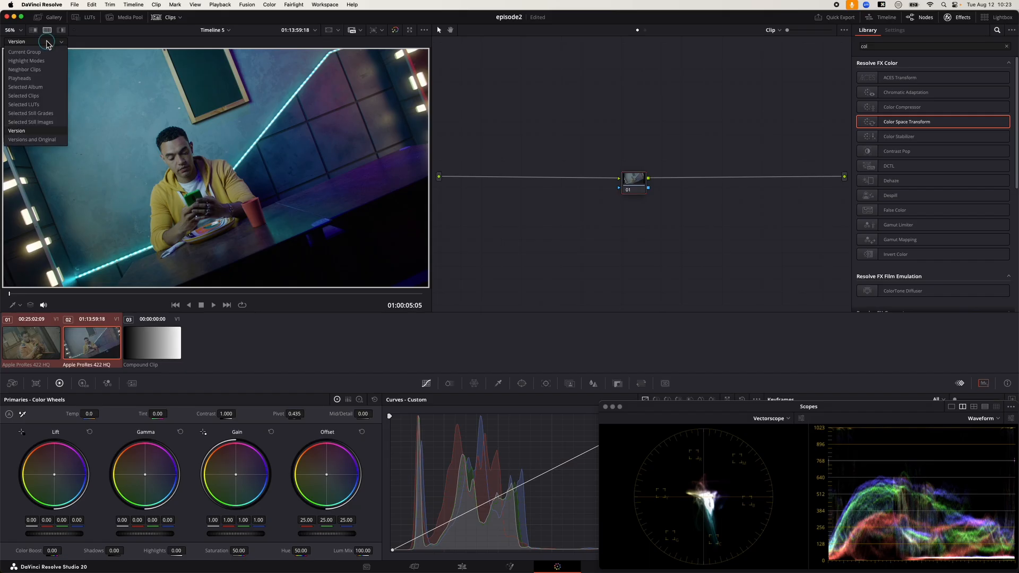
{"action": "left_click", "coordinate": [46, 96]}
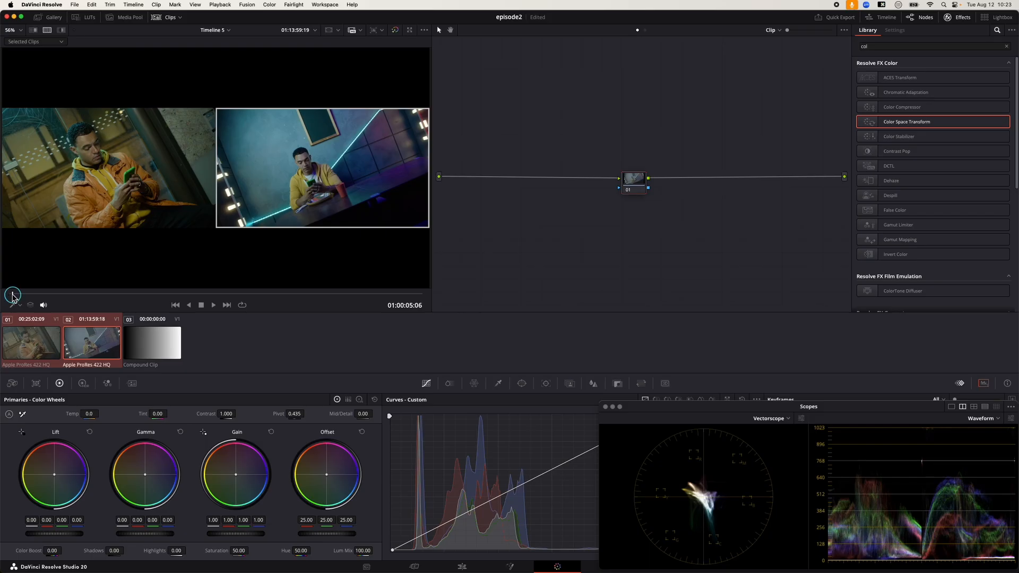
{"action": "left_click_drag", "start_coordinate": [22, 294], "coordinate": [206, 297]}
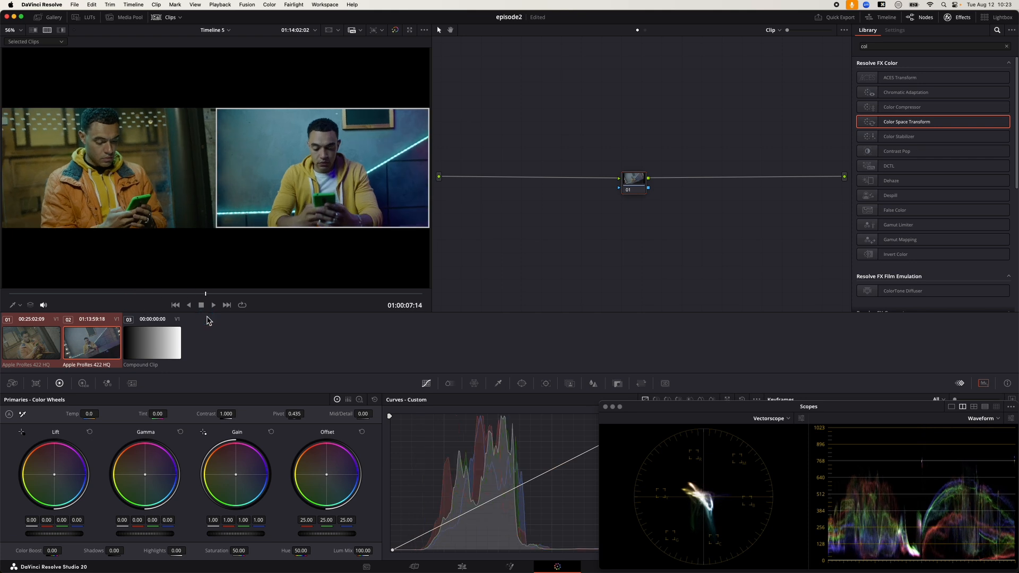
Step: At the second clip's first frame, 01:00:05:05, shift the Offset color balance to about 24.75 red, 21.02 green and 18.42 blue
{"action": "left_click_drag", "start_coordinate": [62, 294], "coordinate": [9, 293]}
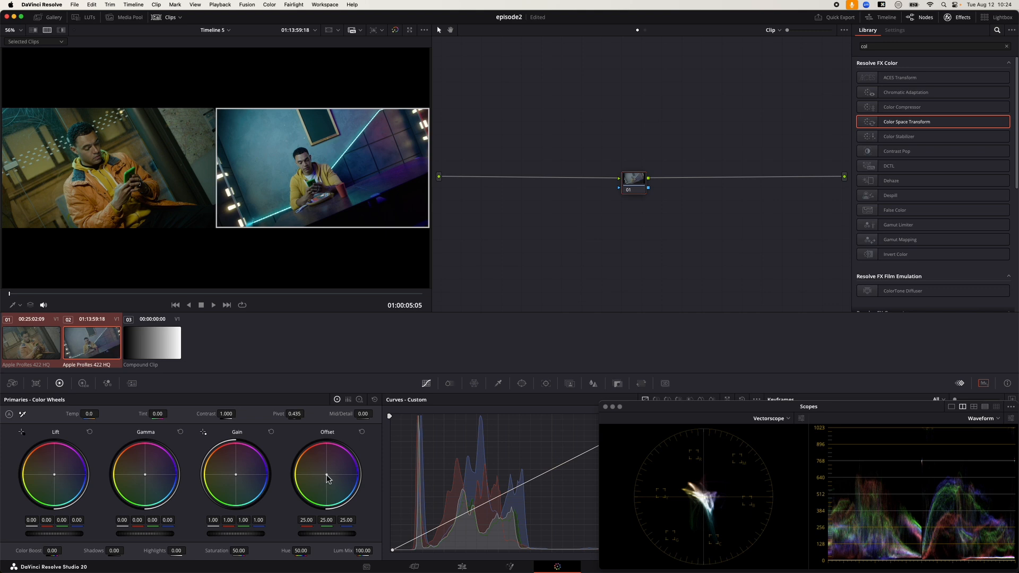
{"action": "left_click_drag", "start_coordinate": [327, 473], "coordinate": [413, 400]}
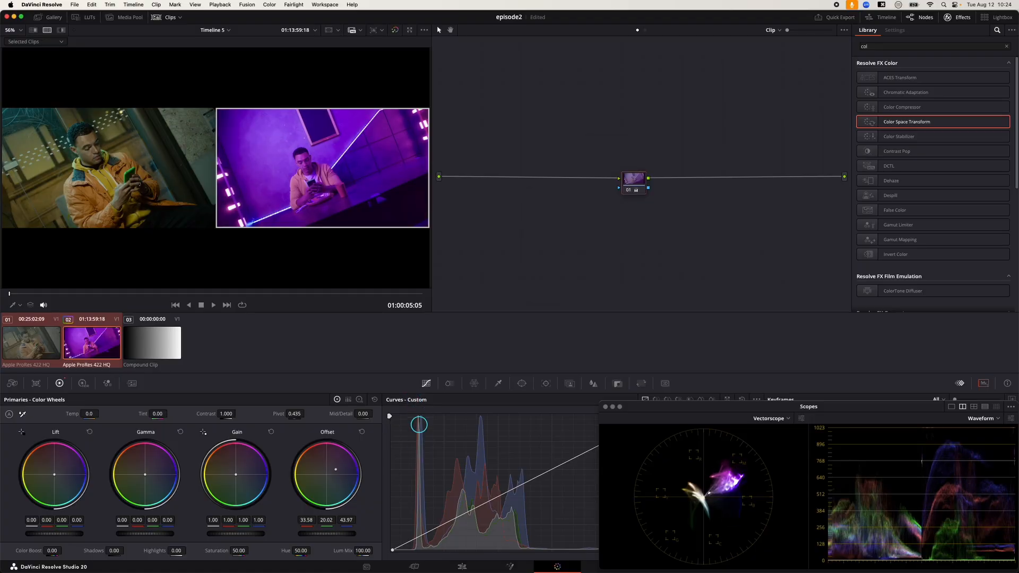
{"action": "mouse_move", "coordinate": [418, 425]}
{"action": "left_mouse_down"}
{"action": "mouse_move", "coordinate": [373, 391]}
{"action": "mouse_move", "coordinate": [403, 413]}
{"action": "left_mouse_up"}
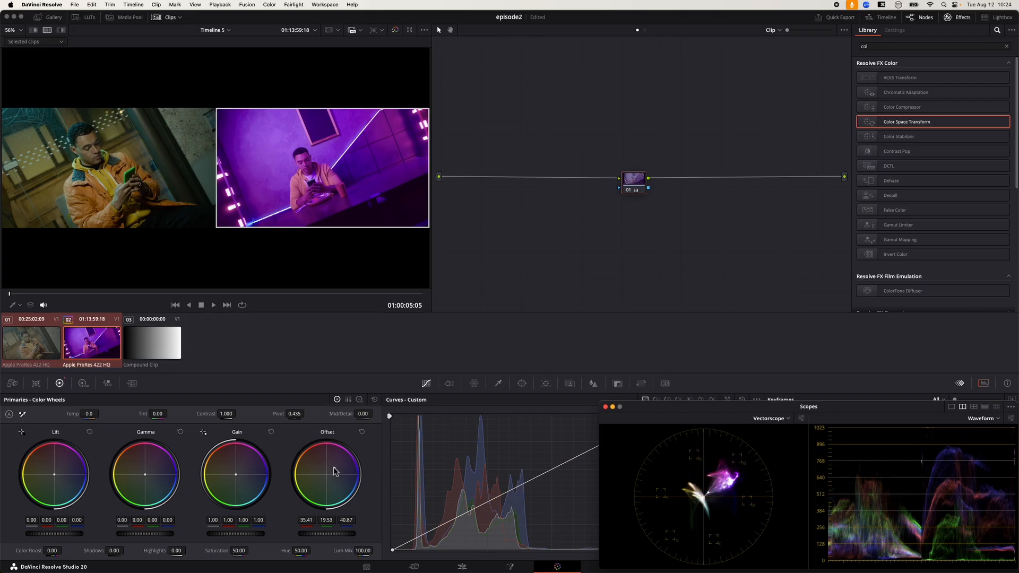
{"action": "left_click_drag", "start_coordinate": [333, 468], "coordinate": [234, 516]}
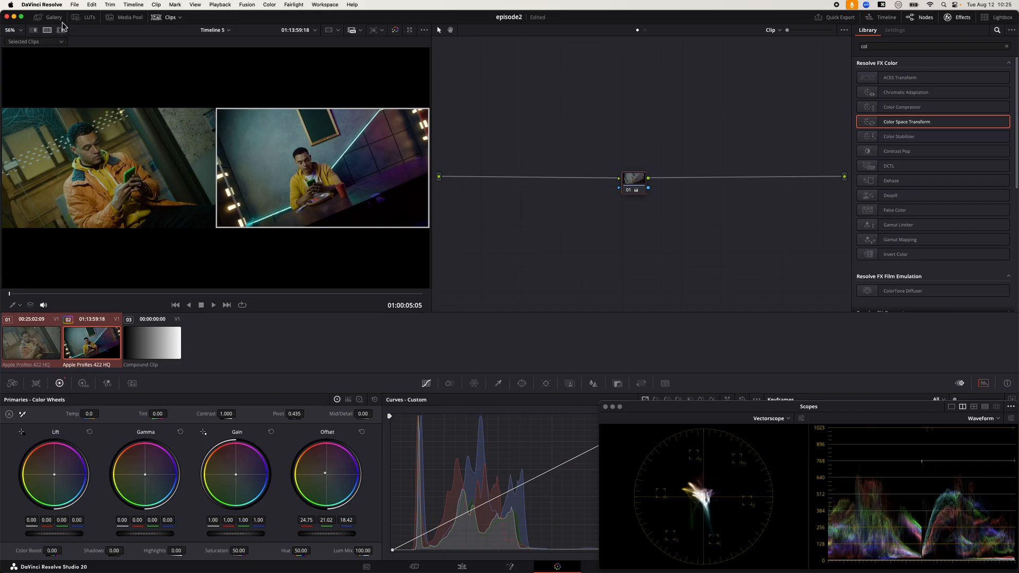
Step: Turn off the split screen and compare the first two clips at full frame by switching between them
{"action": "left_click", "coordinate": [46, 30]}
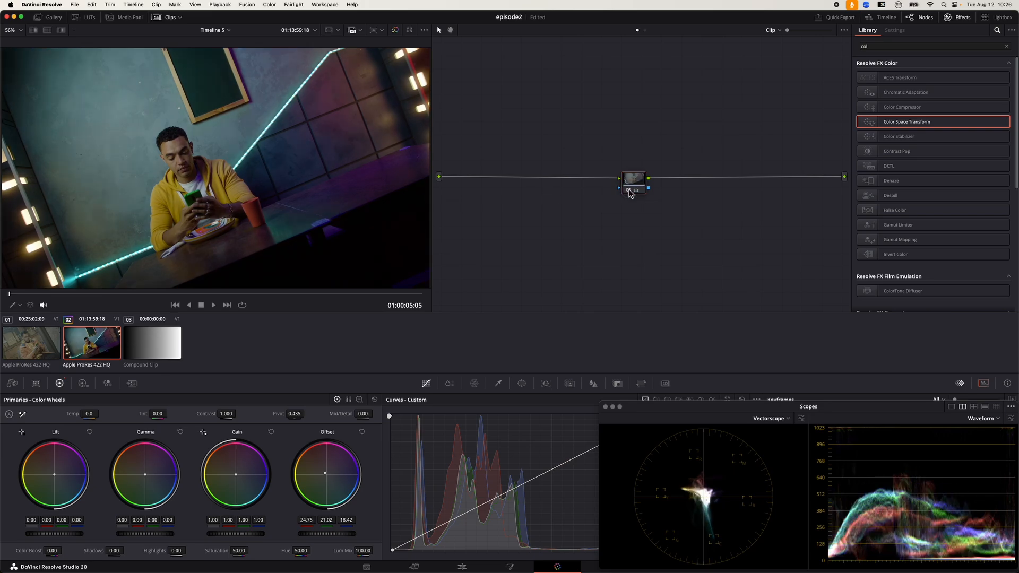
{"action": "left_click", "coordinate": [34, 345]}
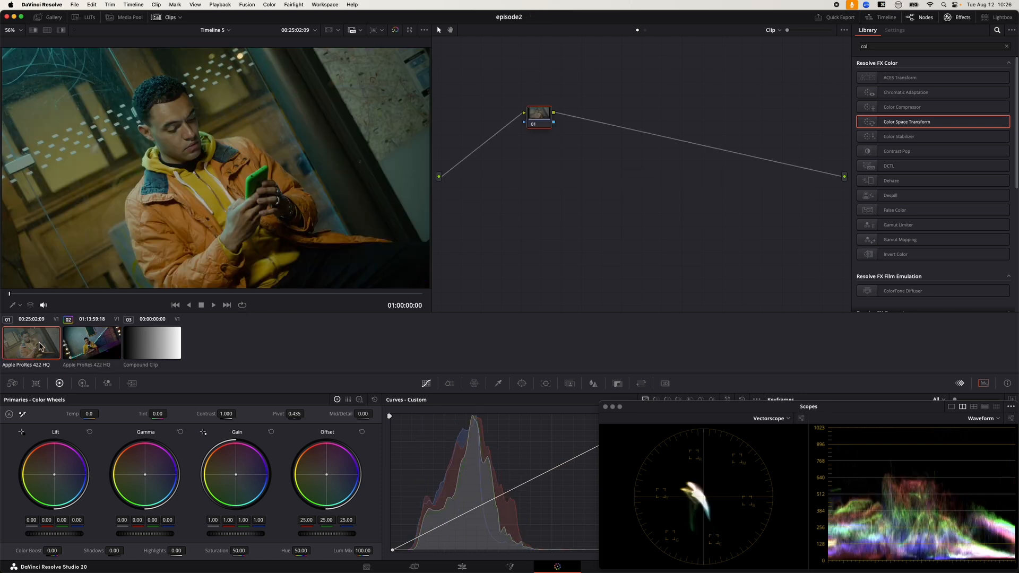
{"action": "left_click", "coordinate": [84, 349]}
{"action": "left_click", "coordinate": [34, 346]}
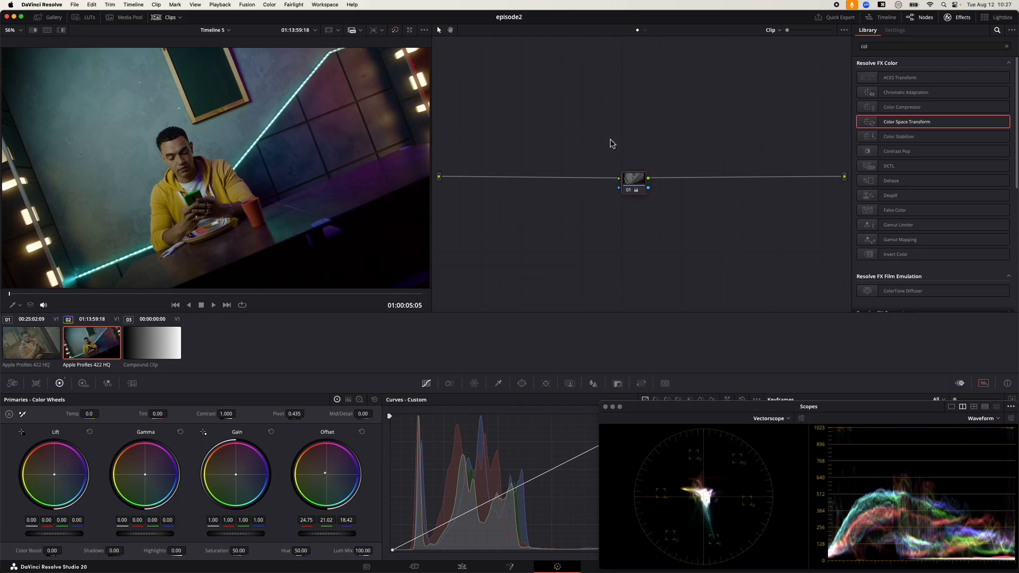
Step: Shift the second clip's node 01 slightly toward the graph input and add a parallel node to it
{"action": "left_click_drag", "start_coordinate": [636, 178], "coordinate": [601, 178]}
{"action": "right_click", "coordinate": [601, 178]}
{"action": "key", "text": "super+z"}
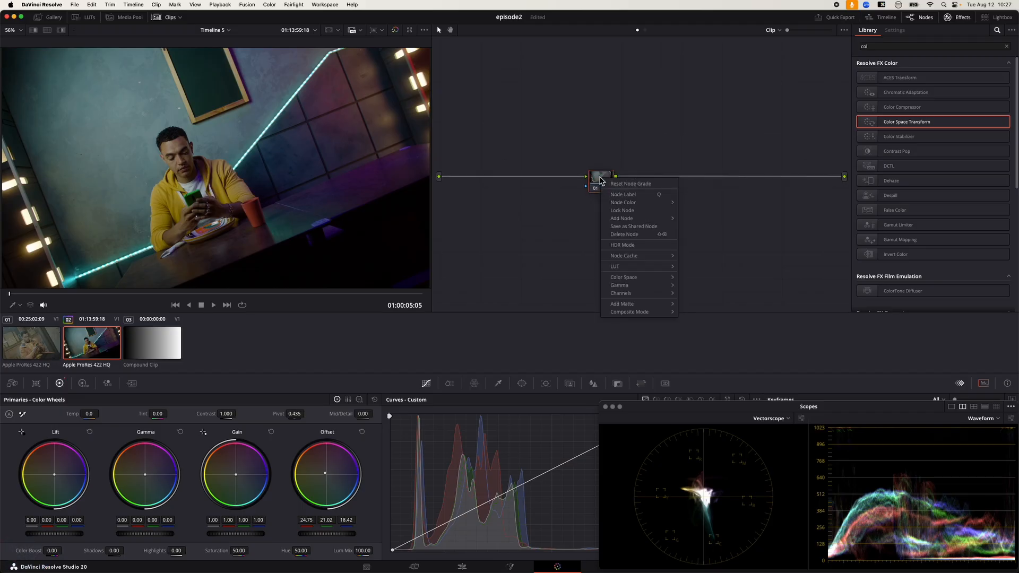
{"action": "mouse_move", "coordinate": [614, 219]}
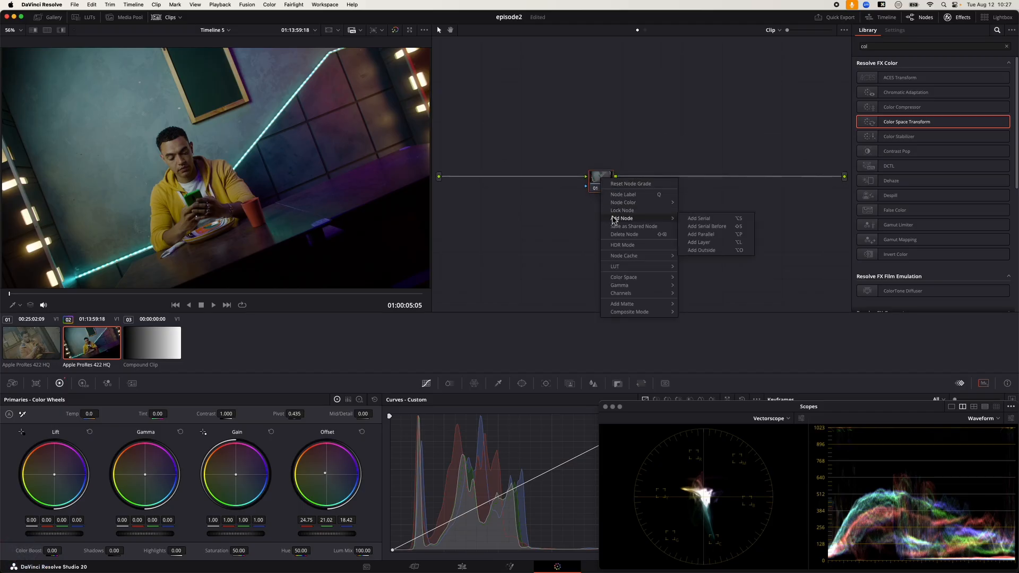
{"action": "left_click", "coordinate": [694, 235]}
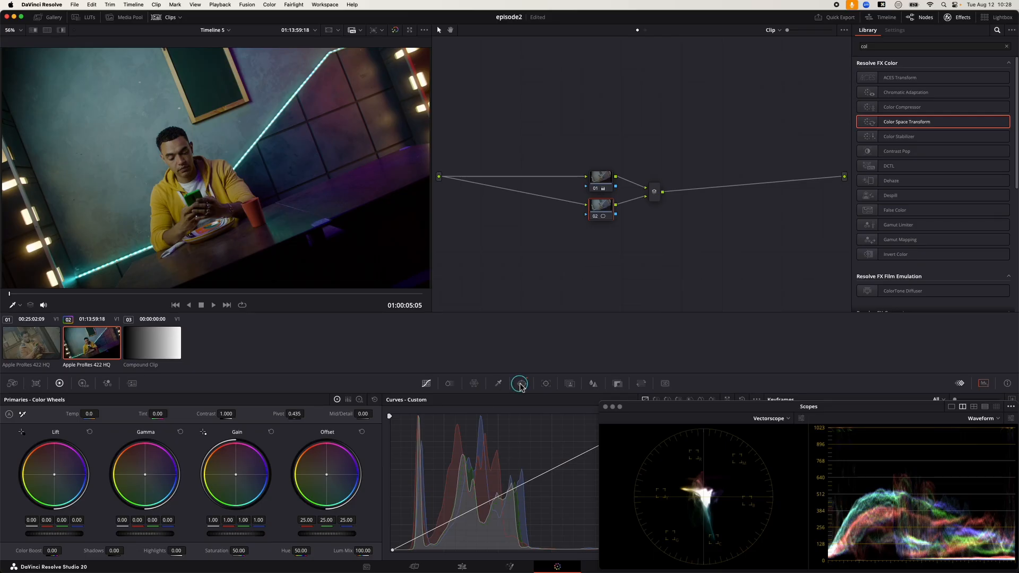
Step: Draw a small closed four-point Curve window on the man's forehead in node 02
{"action": "left_click", "coordinate": [522, 383]}
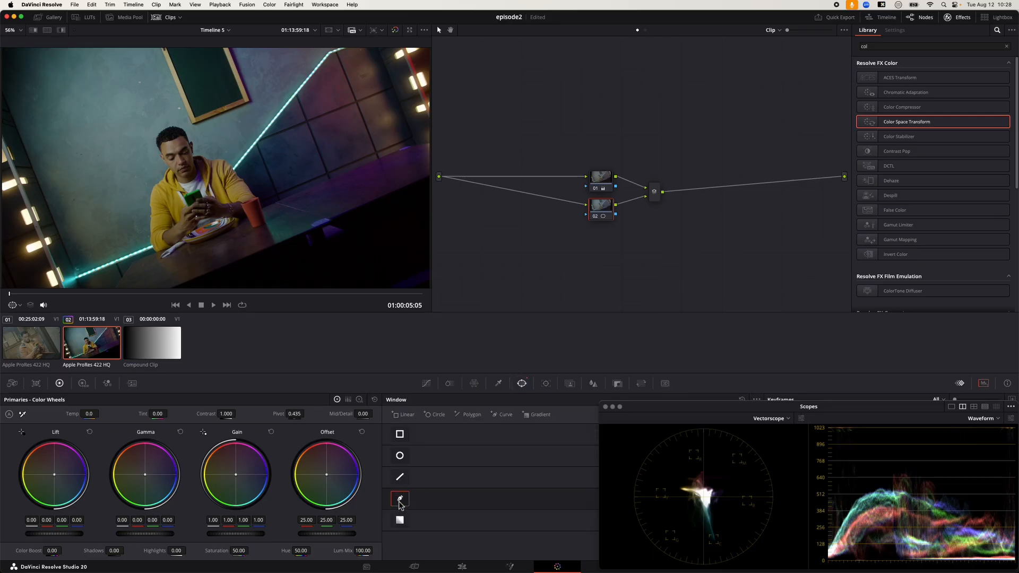
{"action": "left_click", "coordinate": [167, 142]}
{"action": "left_click", "coordinate": [179, 138]}
{"action": "left_click", "coordinate": [180, 144]}
{"action": "left_click", "coordinate": [169, 149]}
{"action": "left_click", "coordinate": [167, 143]}
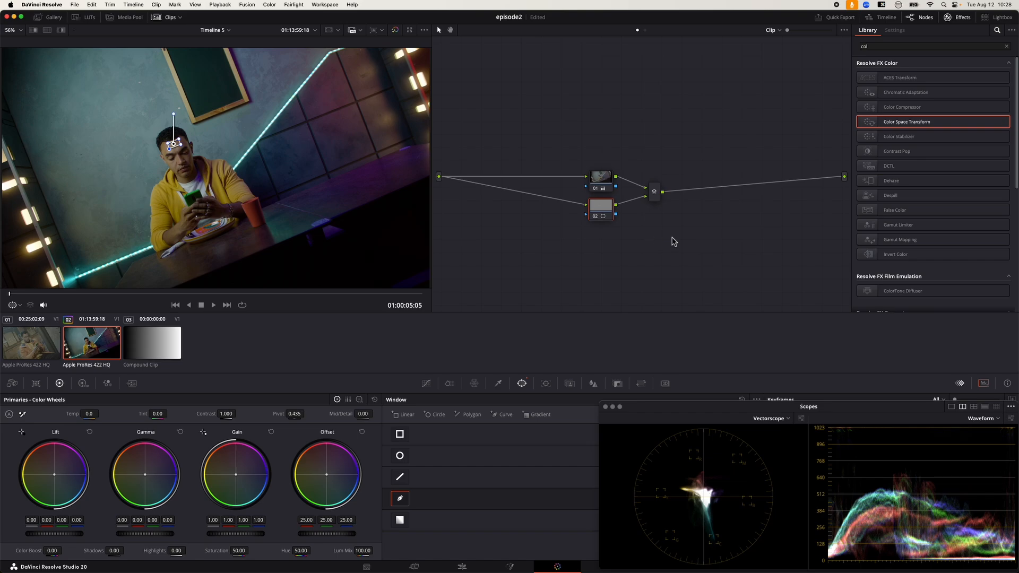
Step: Add an alpha output to the node graph and connect node 02's key output to it
{"action": "right_click", "coordinate": [672, 237]}
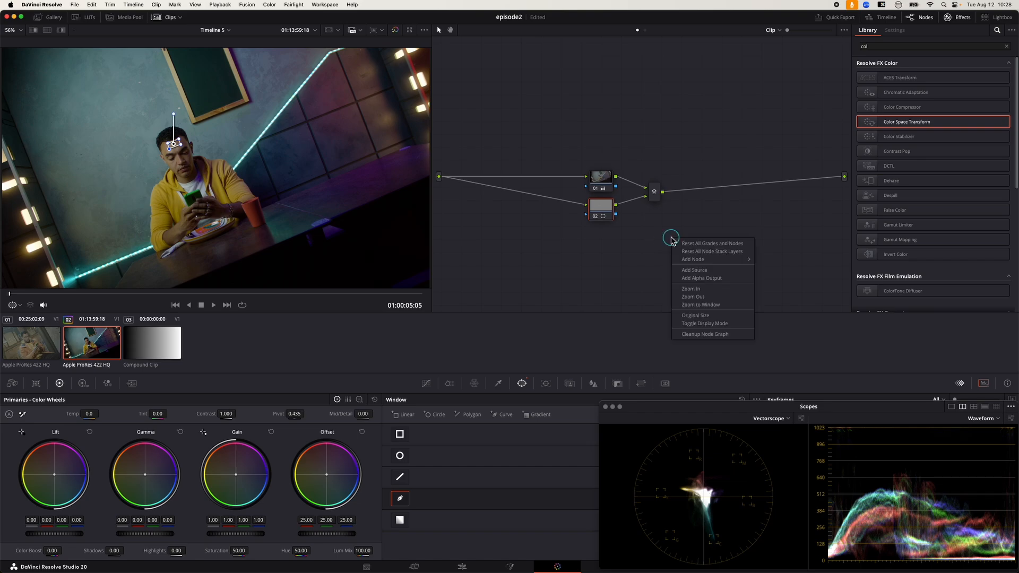
{"action": "mouse_move", "coordinate": [682, 258]}
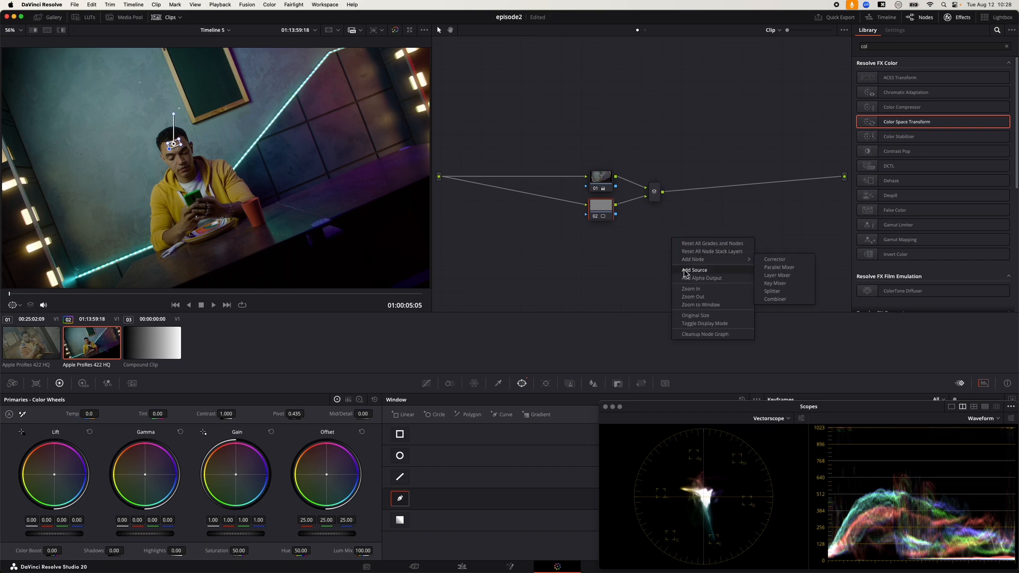
{"action": "left_click", "coordinate": [701, 278]}
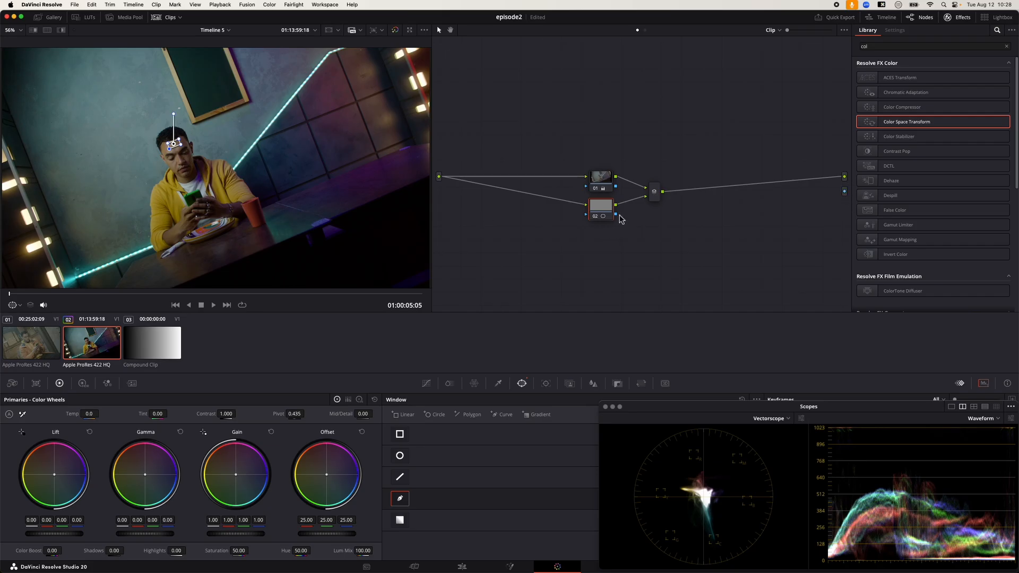
{"action": "left_click_drag", "start_coordinate": [615, 215], "coordinate": [845, 192]}
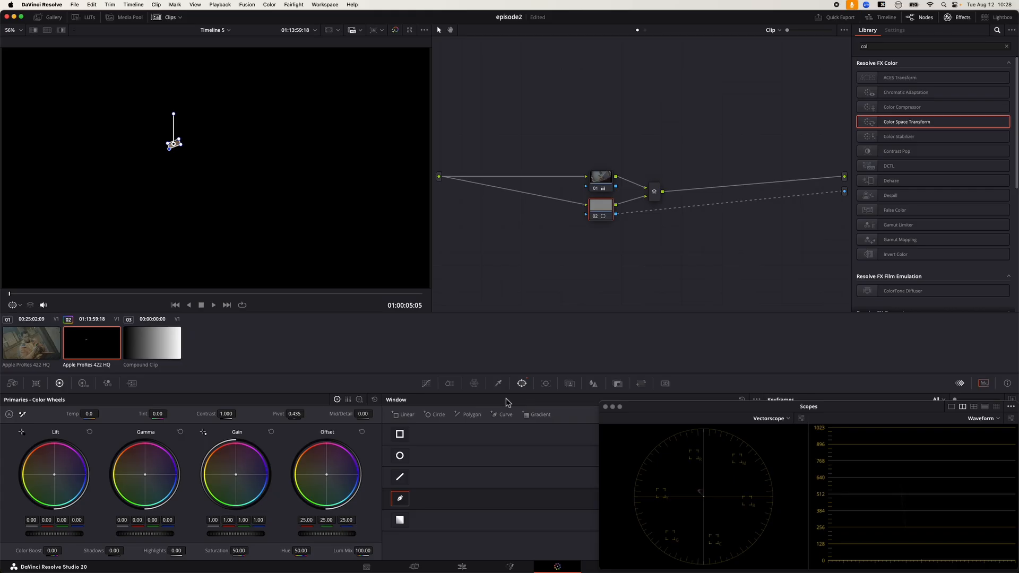
Step: Hide the window outline over the isolated forehead patch and open the vectorscope's display settings
{"action": "left_click", "coordinate": [427, 384]}
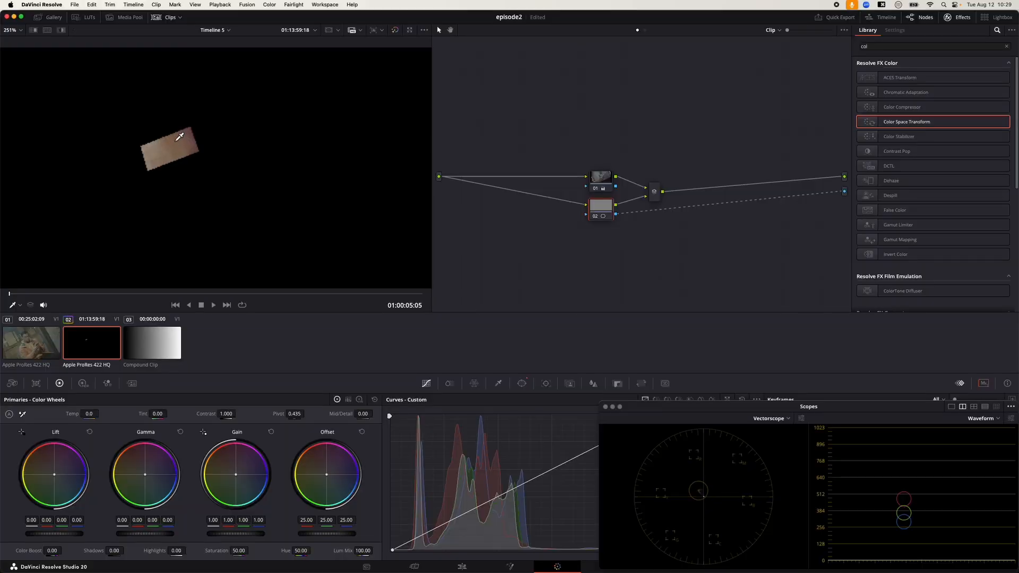
{"action": "scroll", "coordinate": [180, 137], "scroll_direction": "up", "scroll_amount": 5}
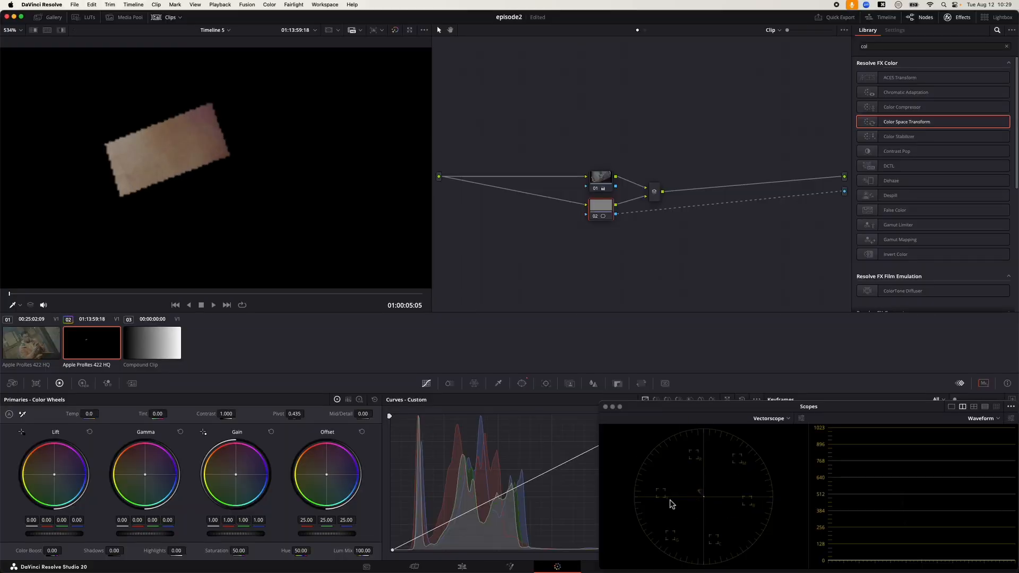
{"action": "left_click", "coordinate": [802, 418]}
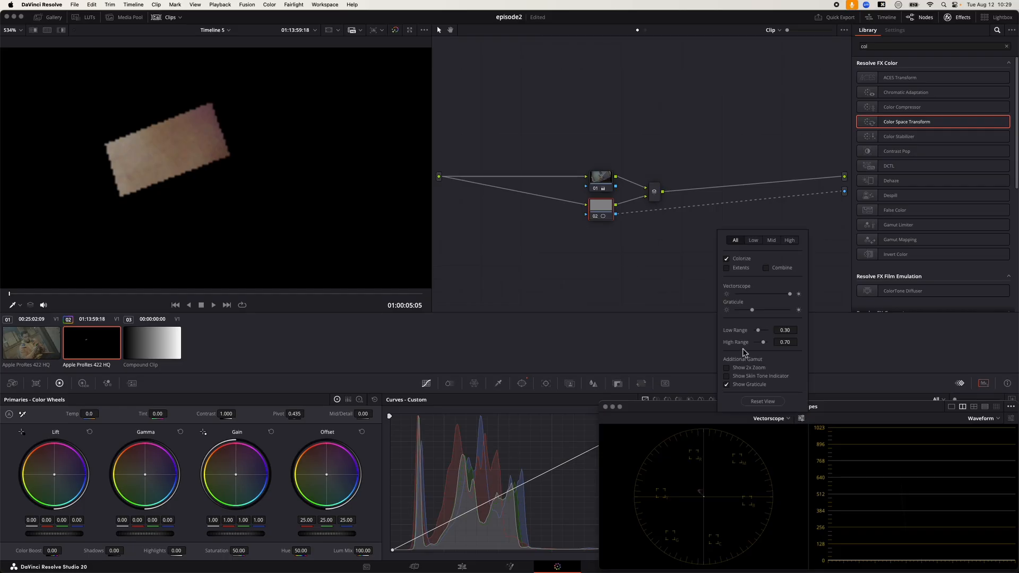